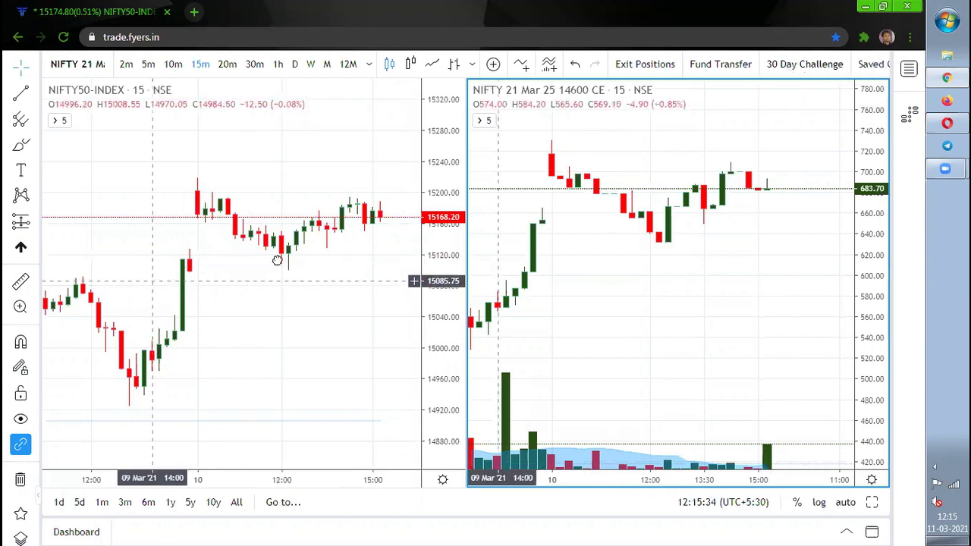
Maximize the NIFTY50-INDEX chart over the candles from 26 February to 2 March 2021
{"action": "left_click_drag", "start_coordinate": [277, 260], "coordinate": [334, 295]}
{"action": "left_click_drag", "start_coordinate": [84, 360], "coordinate": [169, 362]}
{"action": "left_click_drag", "start_coordinate": [46, 360], "coordinate": [278, 395]}
{"action": "left_click_drag", "start_coordinate": [154, 351], "coordinate": [326, 351]}
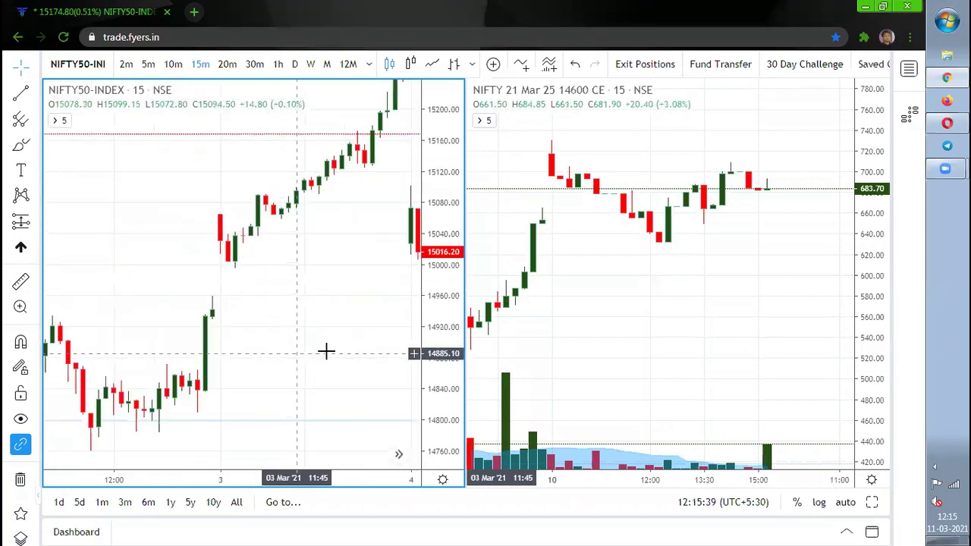
{"action": "left_click_drag", "start_coordinate": [182, 352], "coordinate": [380, 280]}
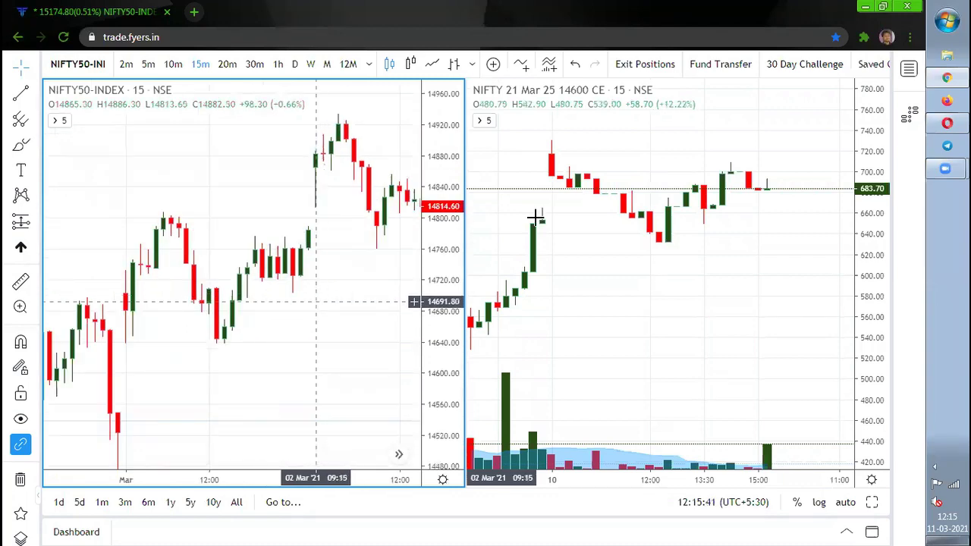
{"action": "left_click_drag", "start_coordinate": [439, 227], "coordinate": [438, 319]}
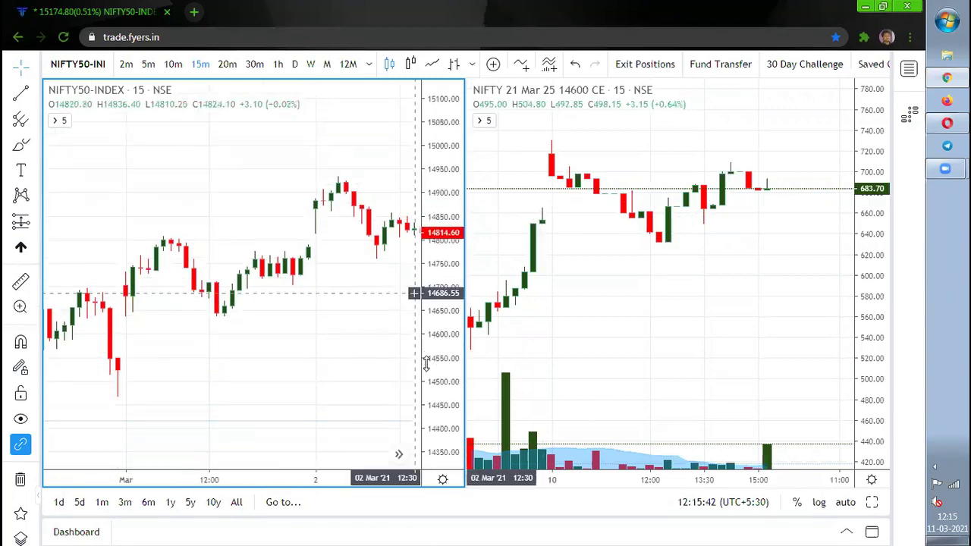
{"action": "left_click", "coordinate": [872, 502]}
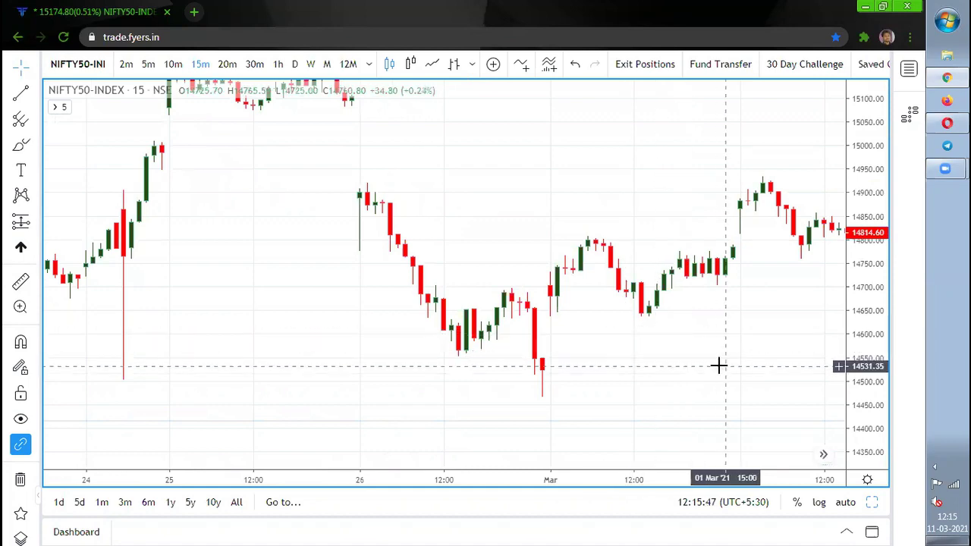
{"action": "scroll", "coordinate": [698, 366], "scroll_direction": "up", "scroll_amount": 5}
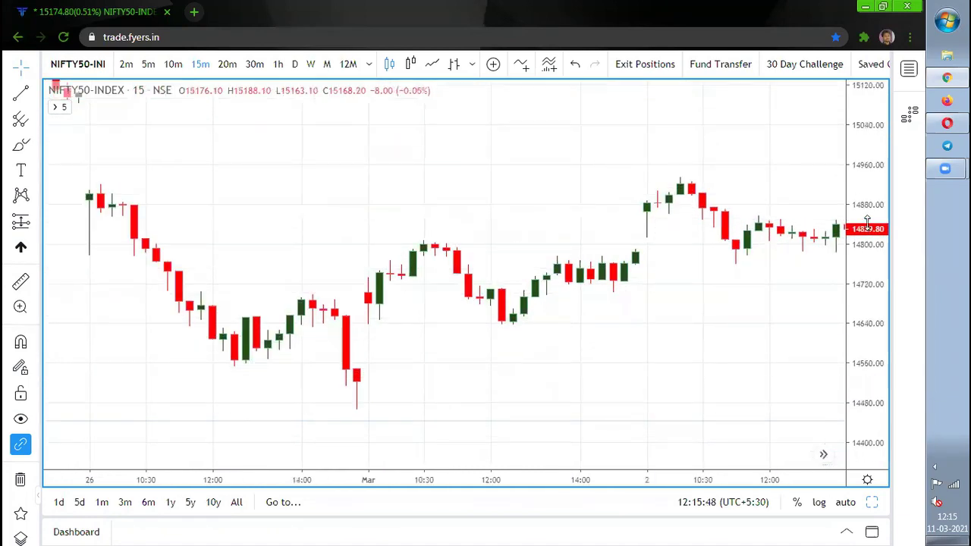
{"action": "left_click_drag", "start_coordinate": [725, 332], "coordinate": [692, 297]}
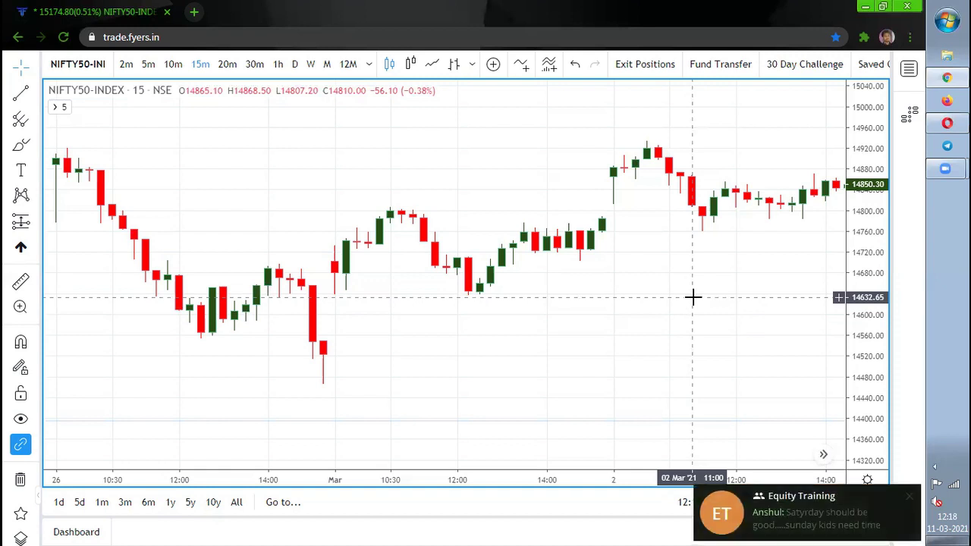
{"action": "left_click", "coordinate": [911, 498]}
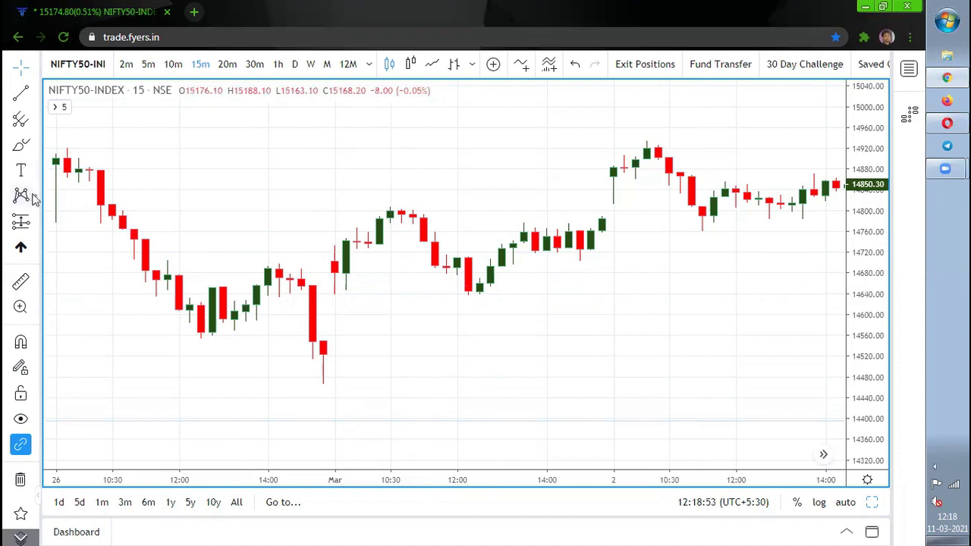
Draw a rectangle around the 1 March candles on the NIFTY50-INDEX chart, from about 14823 down to 14600
{"action": "left_click", "coordinate": [33, 146]}
{"action": "left_click", "coordinate": [95, 176]}
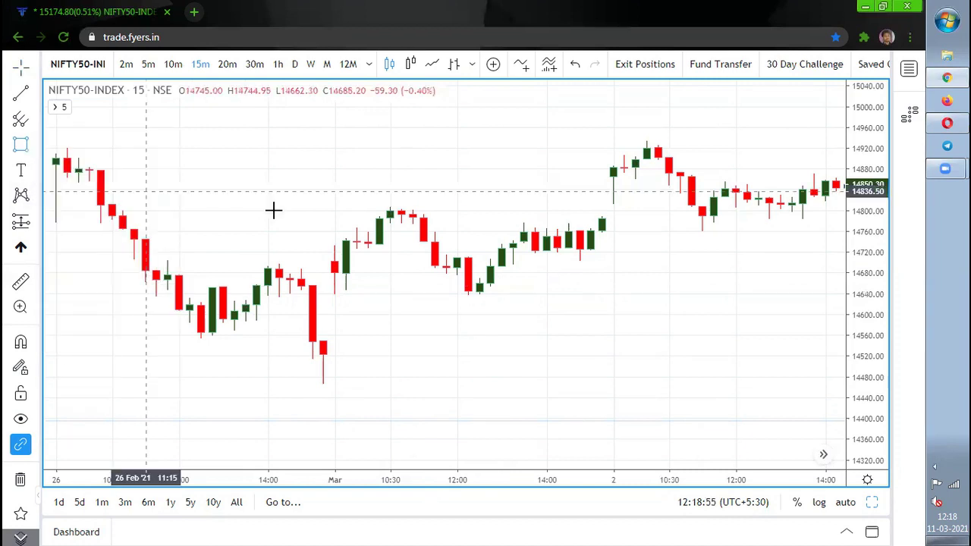
{"action": "left_click", "coordinate": [315, 198]}
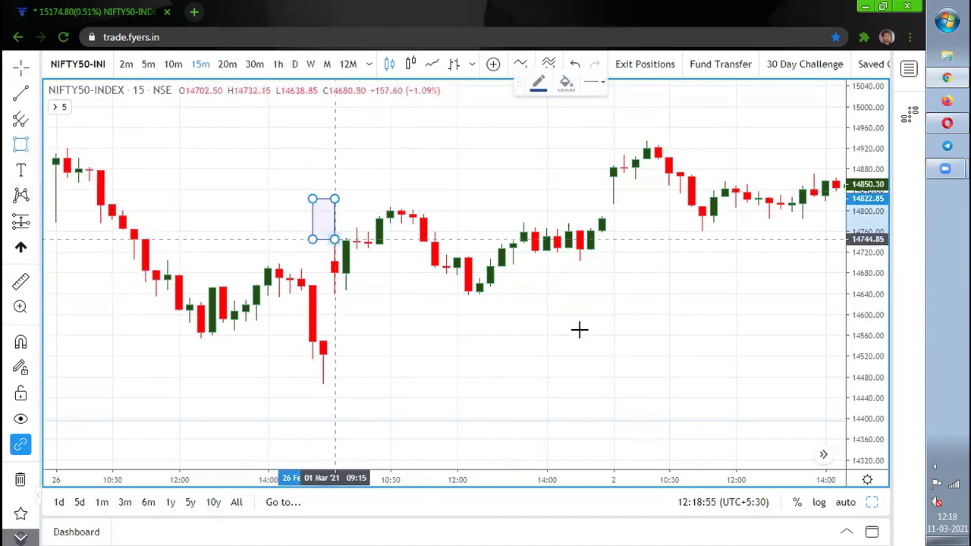
{"action": "left_click", "coordinate": [624, 315]}
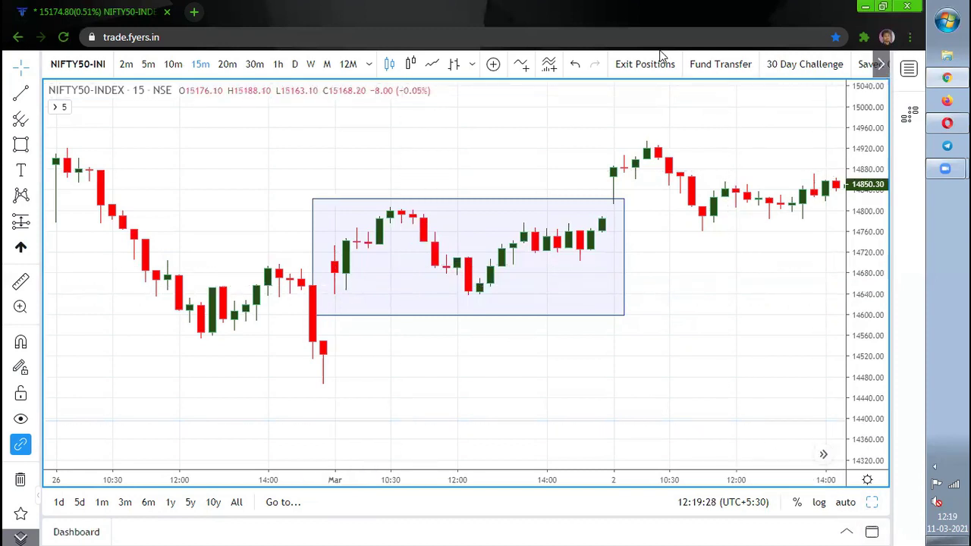
Restore the side-by-side two-chart layout and bring the NIFTY 14600 CE chart back to the 1 March candles
{"action": "left_click", "coordinate": [882, 65]}
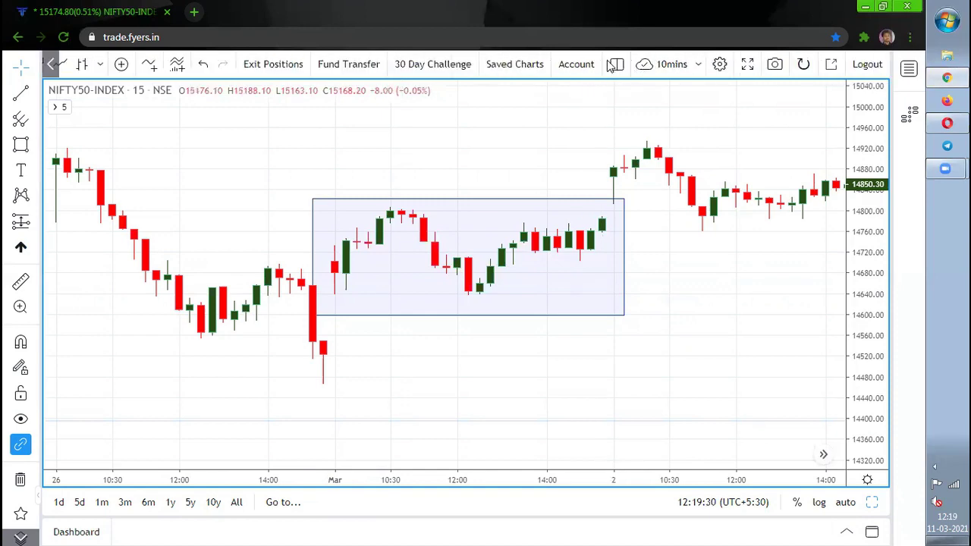
{"action": "left_click", "coordinate": [616, 64]}
{"action": "left_click", "coordinate": [639, 127]}
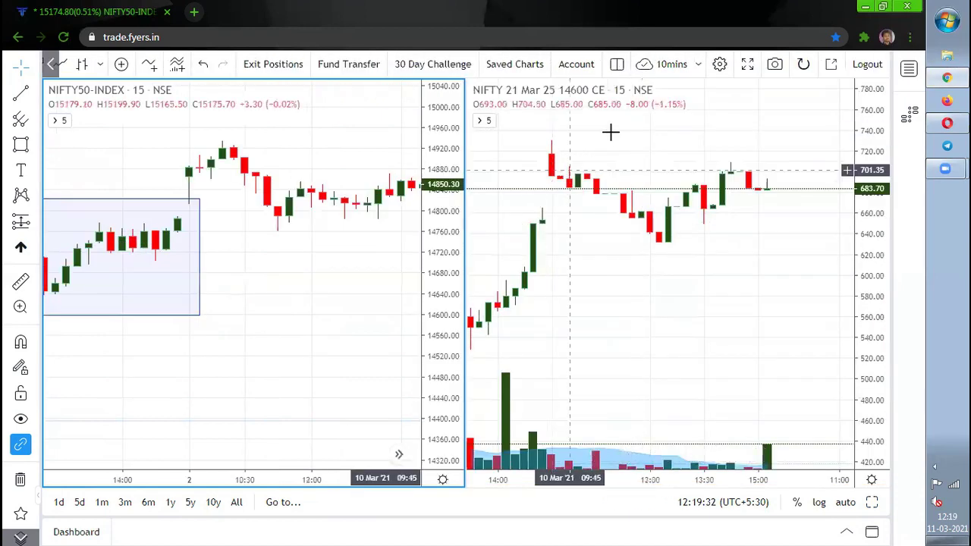
{"action": "left_click_drag", "start_coordinate": [863, 250], "coordinate": [736, 335]}
{"action": "left_click_drag", "start_coordinate": [561, 342], "coordinate": [761, 332]}
{"action": "left_click_drag", "start_coordinate": [574, 344], "coordinate": [789, 334]}
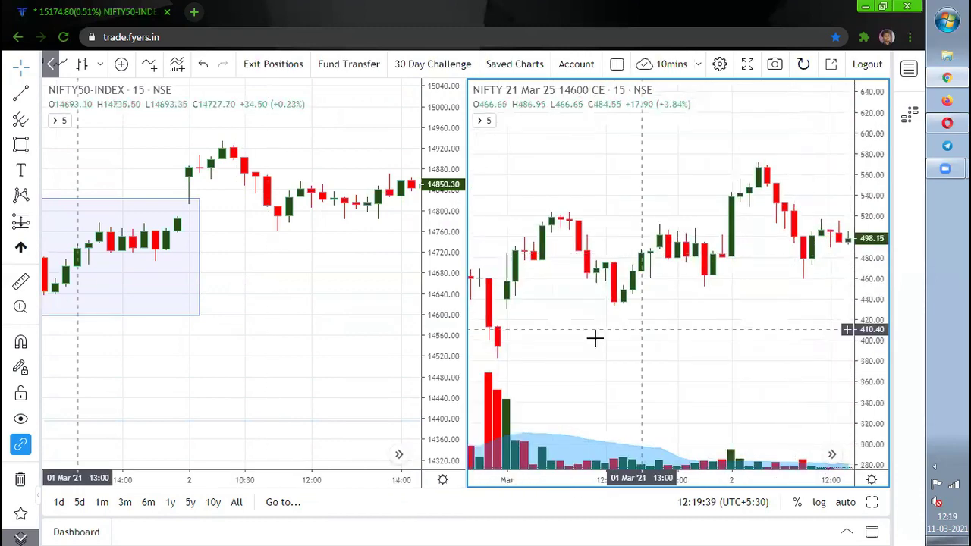
{"action": "left_click_drag", "start_coordinate": [594, 339], "coordinate": [675, 346]}
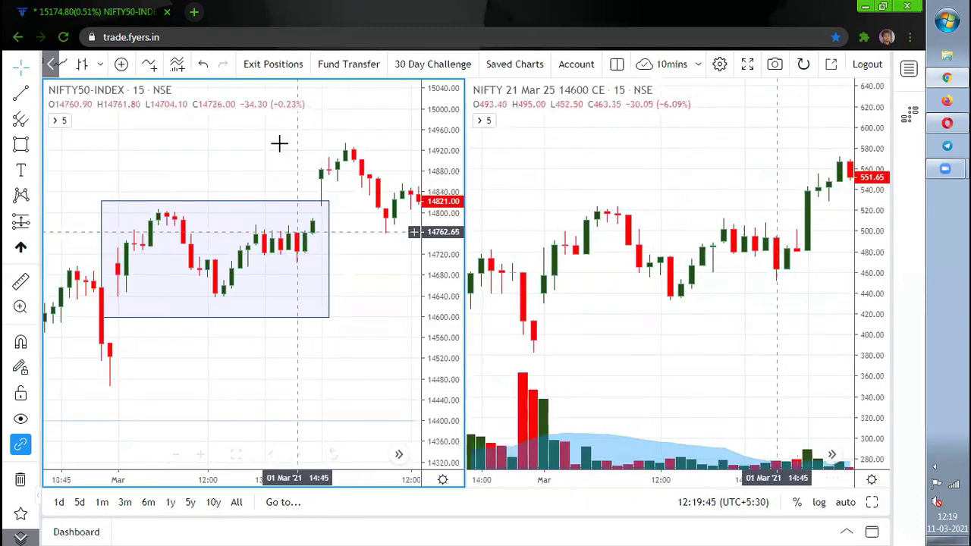
Remove the rectangle drawn around the 1 March candles from the NIFTY50-INDEX chart
{"action": "right_click", "coordinate": [269, 150]}
{"action": "left_click", "coordinate": [322, 485]}
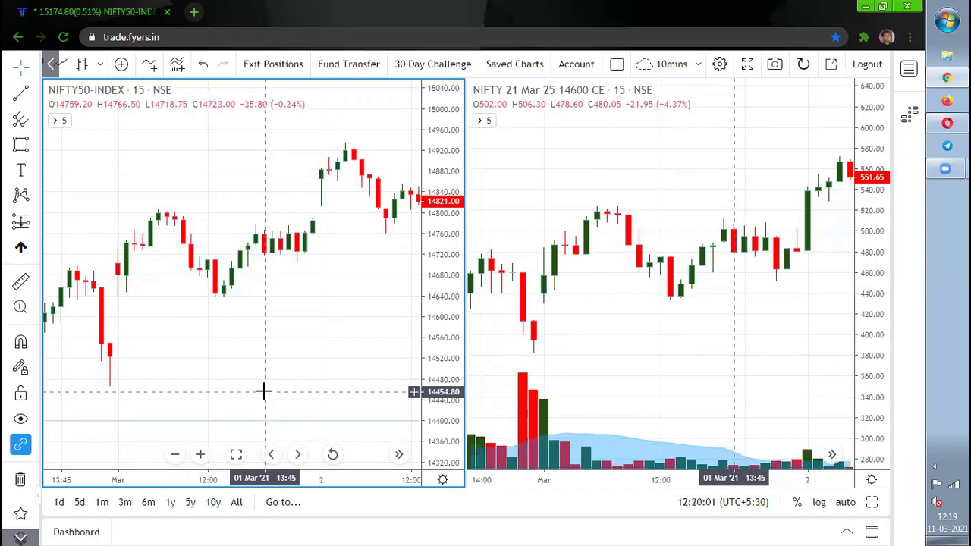
{"action": "scroll", "coordinate": [250, 299], "scroll_direction": "up", "scroll_amount": 2}
{"action": "left_click_drag", "start_coordinate": [212, 336], "coordinate": [304, 330]}
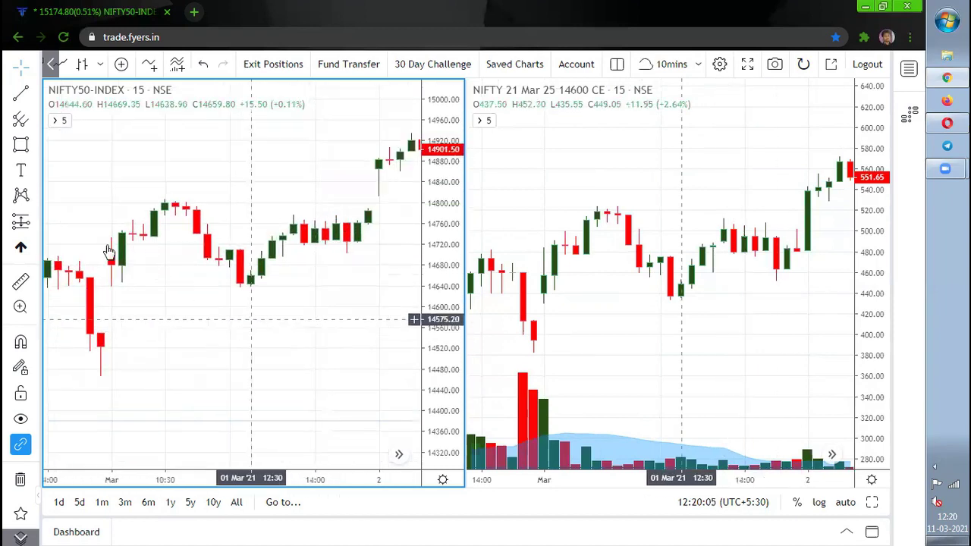
Place up arrows under the 1 March 13:15 candle on both charts and under the 15:15 candle on the NIFTY50-INDEX chart
{"action": "left_click", "coordinate": [51, 64]}
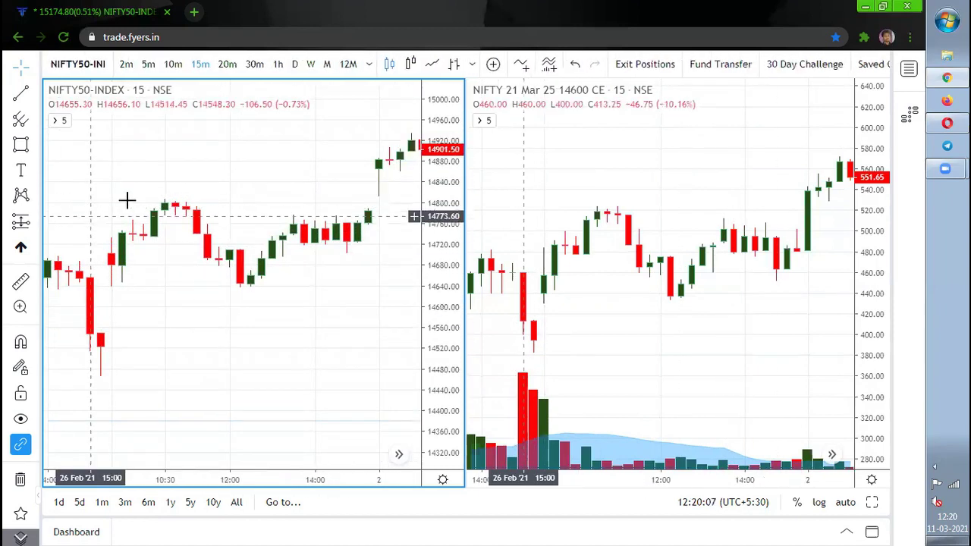
{"action": "left_click", "coordinate": [281, 274]}
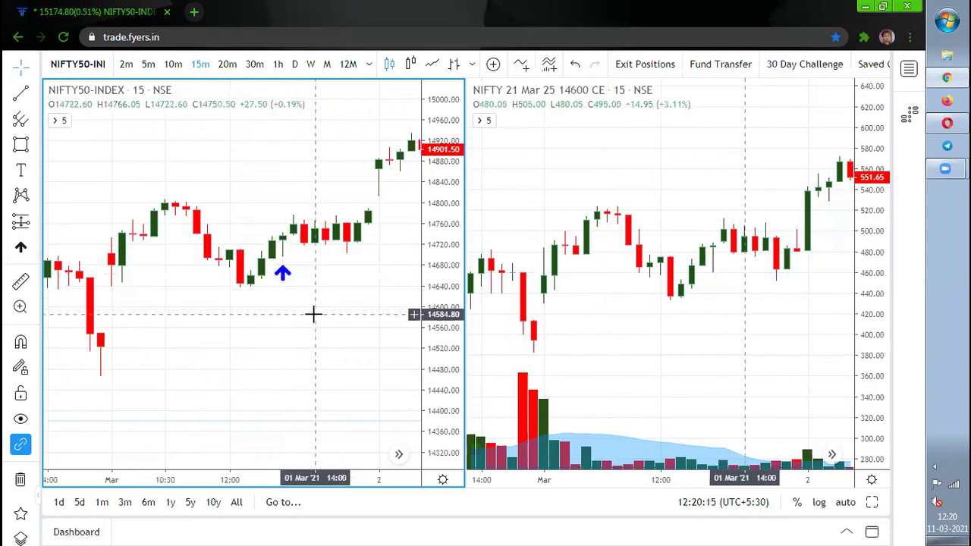
{"action": "left_click", "coordinate": [282, 274]}
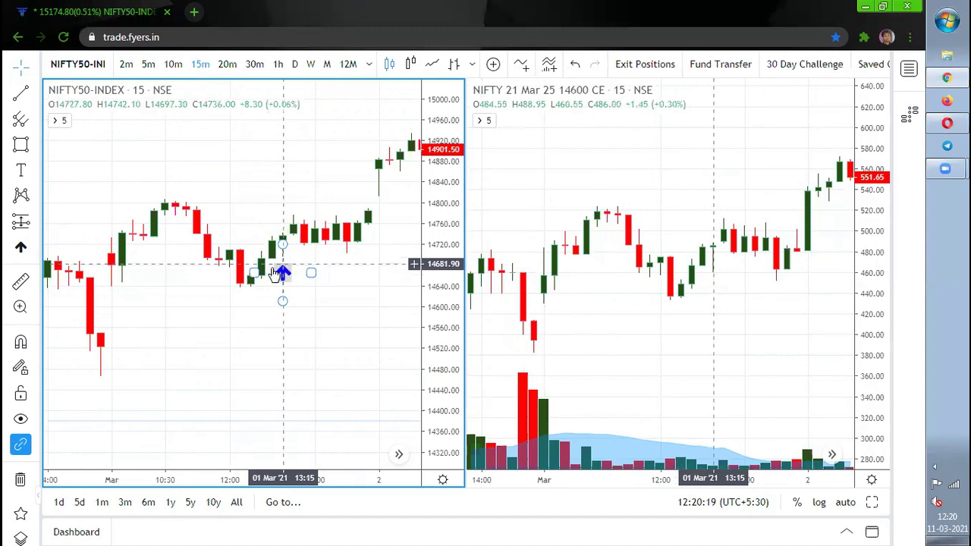
{"action": "left_click", "coordinate": [52, 177]}
{"action": "left_click", "coordinate": [21, 248]}
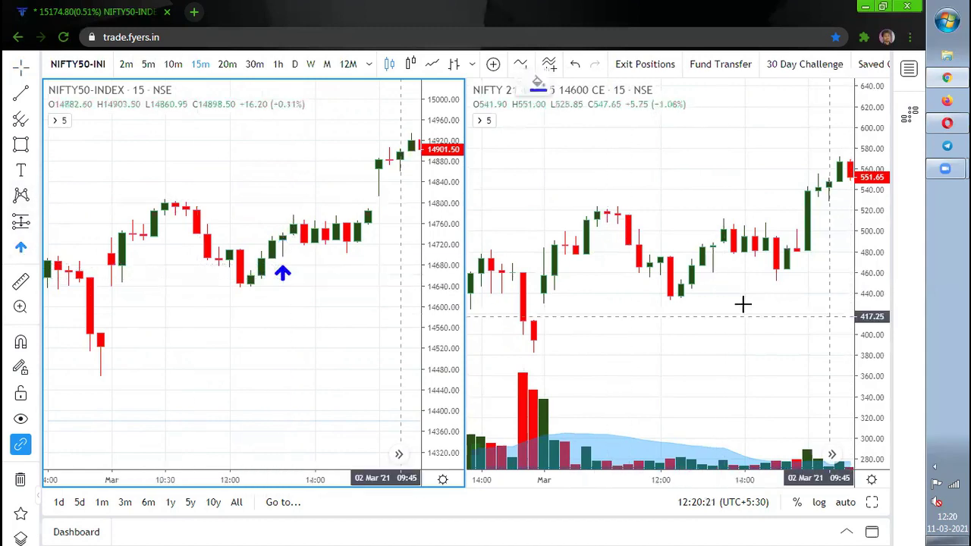
{"action": "left_click", "coordinate": [713, 291]}
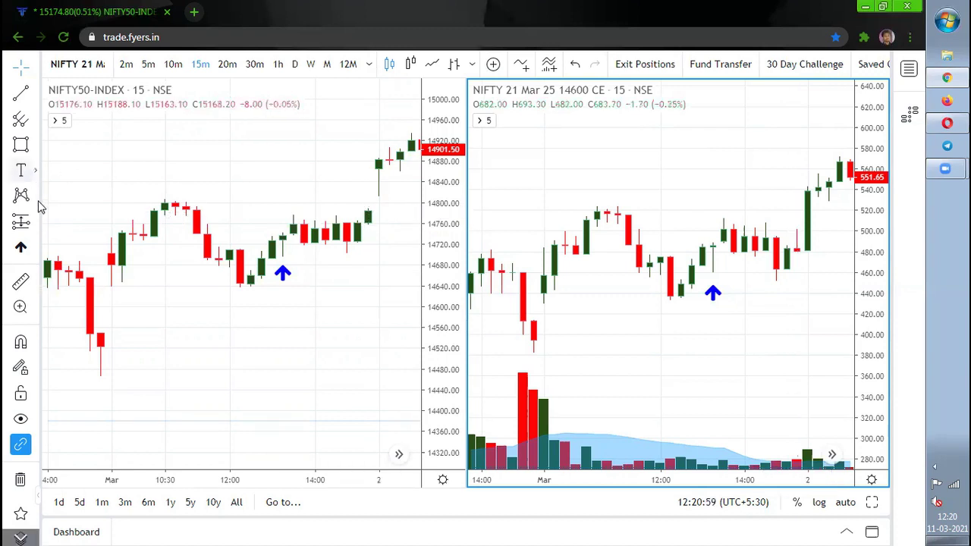
{"action": "left_click", "coordinate": [21, 247]}
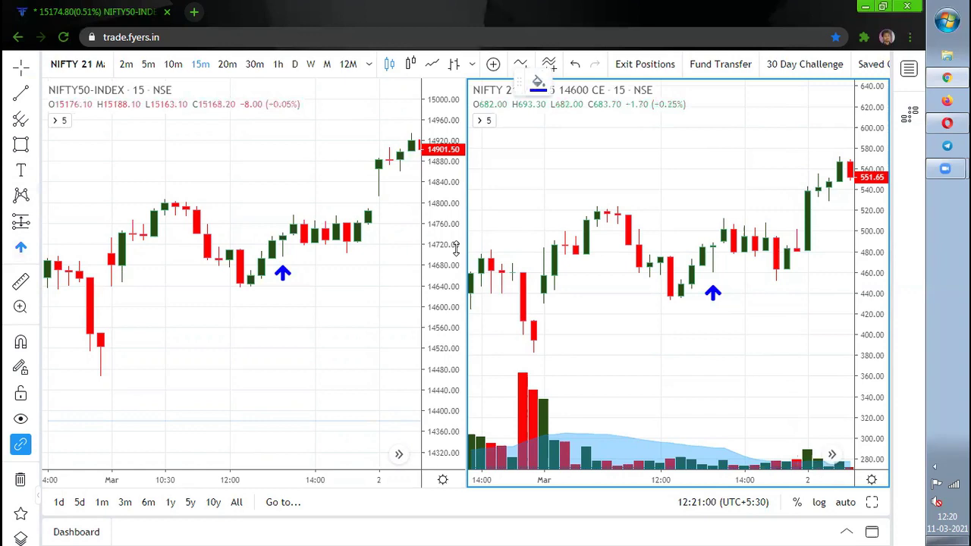
{"action": "left_click", "coordinate": [368, 234]}
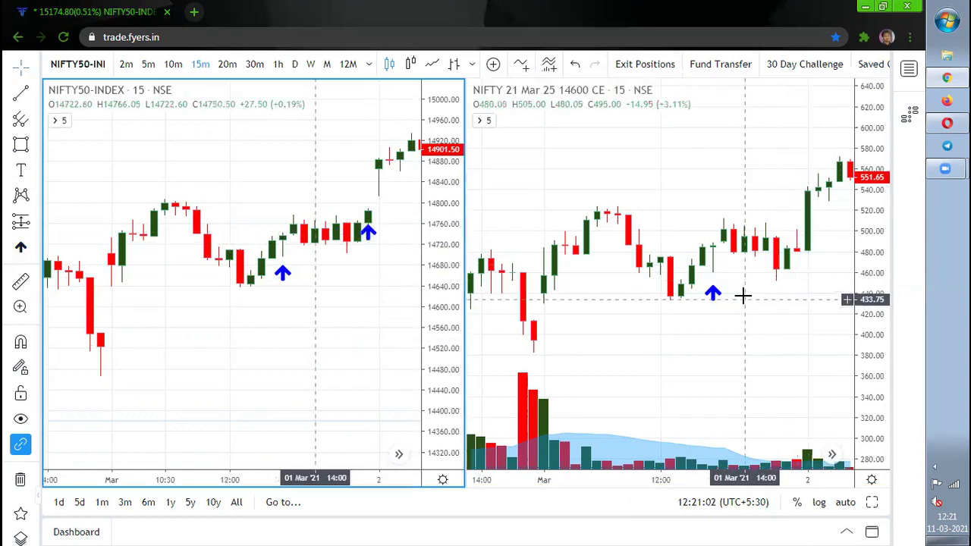
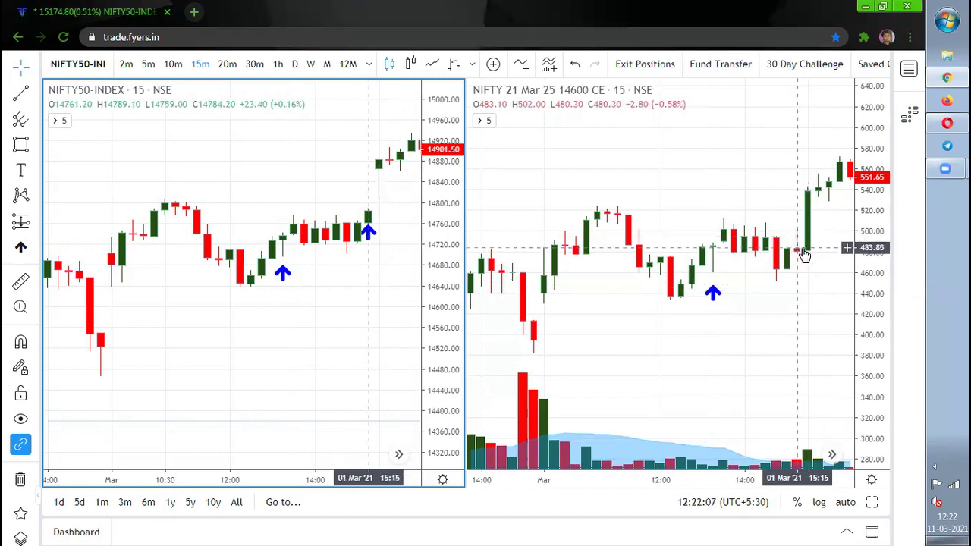
Mark the 2 March 11:15 candle with an up arrow below it on both the NIFTY50-INDEX and 14600 CE charts
{"action": "left_click_drag", "start_coordinate": [249, 349], "coordinate": [96, 390]}
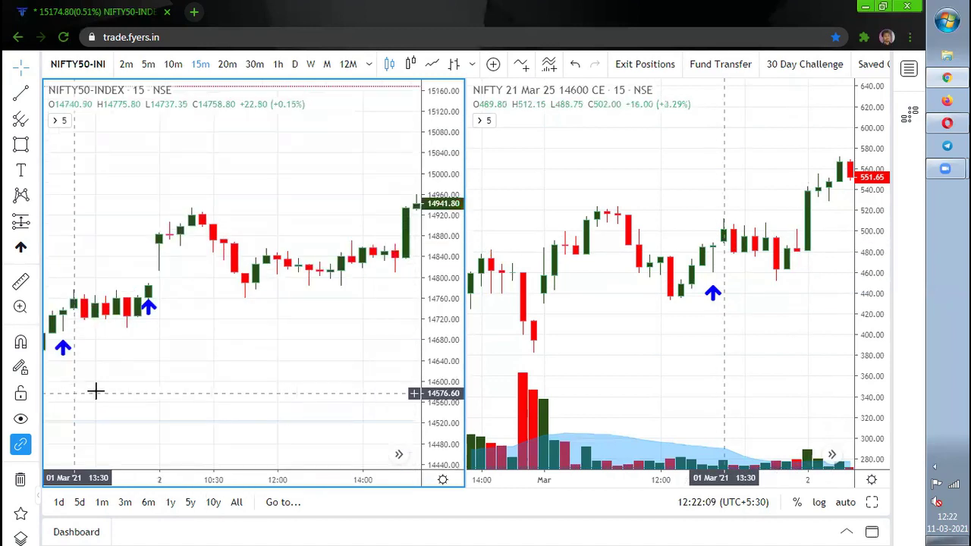
{"action": "left_click_drag", "start_coordinate": [213, 359], "coordinate": [178, 354]}
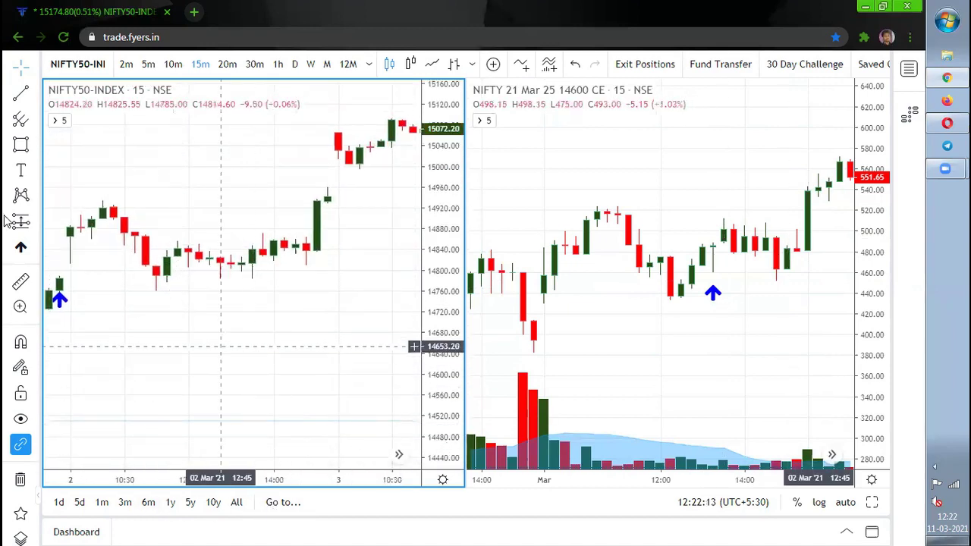
{"action": "left_click", "coordinate": [156, 310]}
{"action": "mouse_move", "coordinate": [802, 311]}
{"action": "left_mouse_down"}
{"action": "mouse_move", "coordinate": [585, 341]}
{"action": "mouse_move", "coordinate": [709, 373]}
{"action": "mouse_move", "coordinate": [626, 312]}
{"action": "mouse_move", "coordinate": [560, 319]}
{"action": "left_mouse_up"}
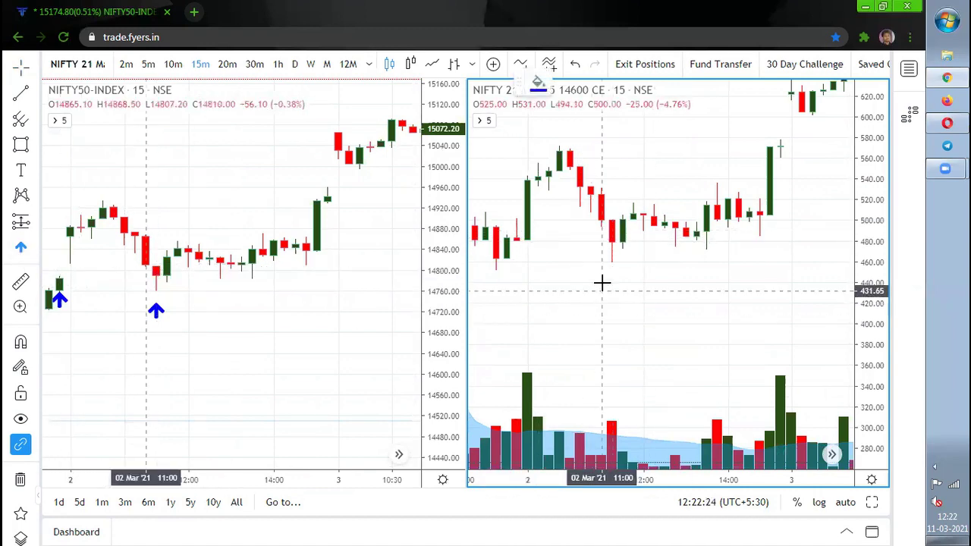
{"action": "left_click", "coordinate": [611, 270]}
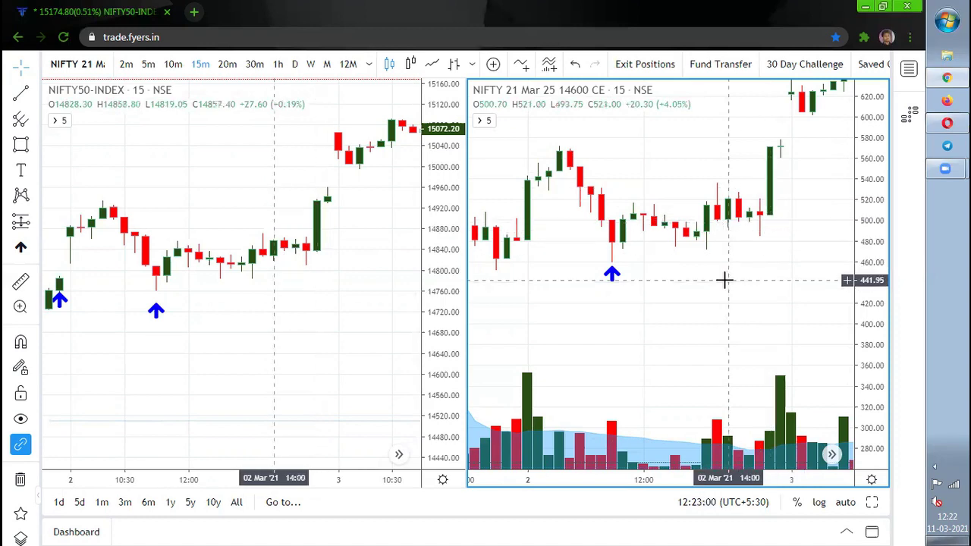
Mark the 4 March 09:45 candle with an up arrow below it on both the NIFTY50-INDEX and 14600 CE charts
{"action": "left_click_drag", "start_coordinate": [709, 295], "coordinate": [637, 326]}
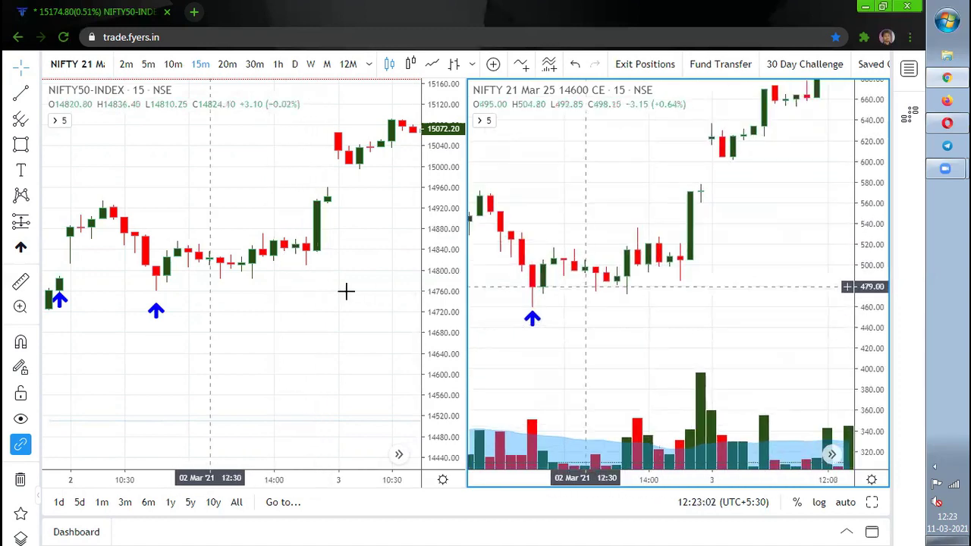
{"action": "left_click_drag", "start_coordinate": [271, 342], "coordinate": [199, 369]}
{"action": "left_click_drag", "start_coordinate": [308, 319], "coordinate": [276, 319]}
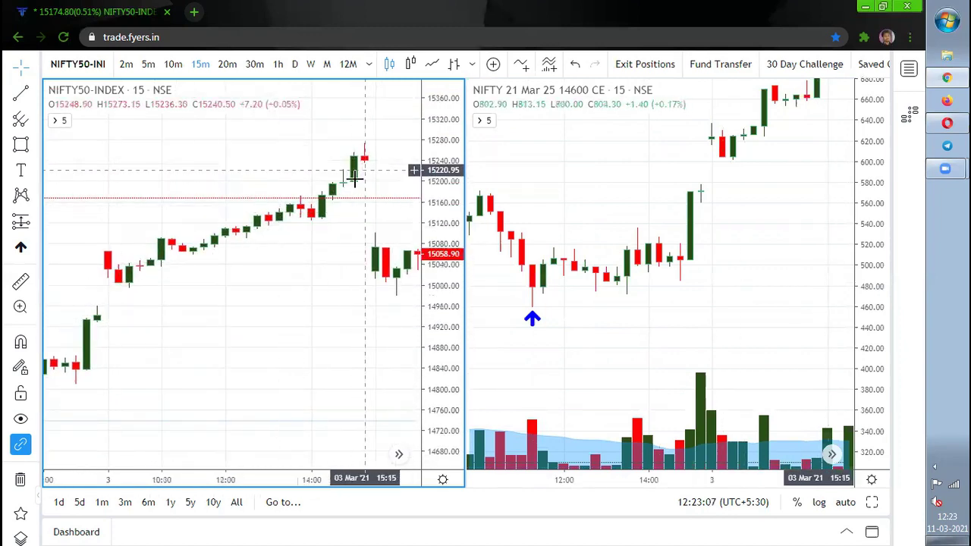
{"action": "left_click_drag", "start_coordinate": [787, 253], "coordinate": [594, 258]}
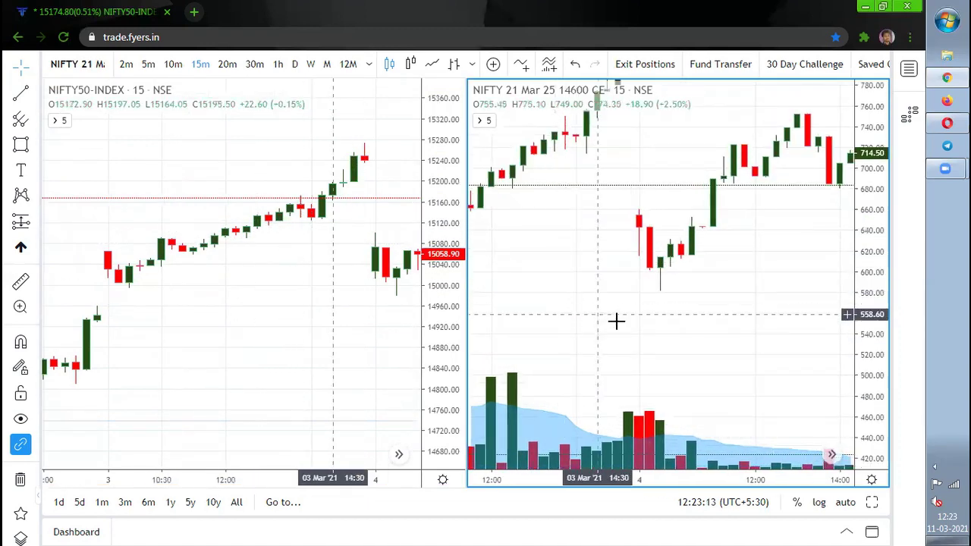
{"action": "left_click_drag", "start_coordinate": [683, 312], "coordinate": [604, 311]}
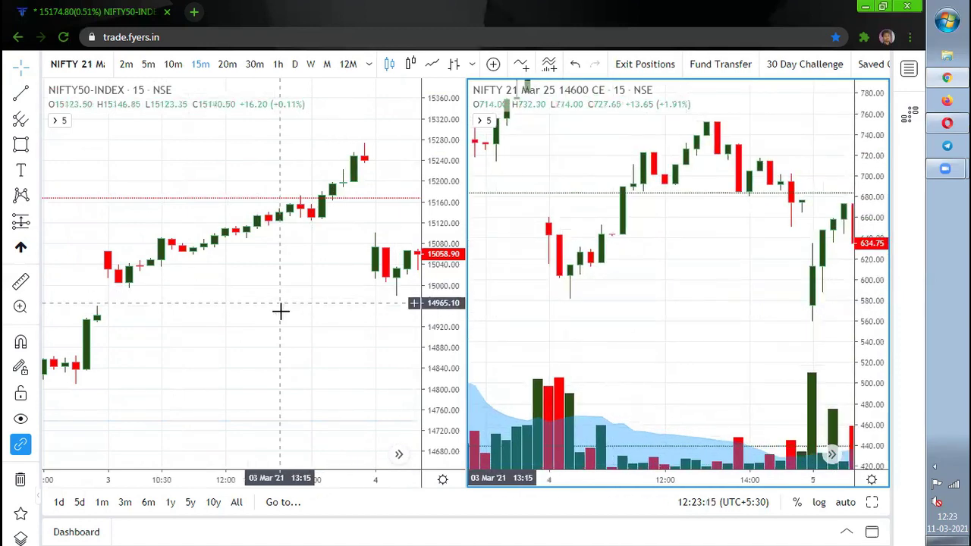
{"action": "left_click_drag", "start_coordinate": [284, 311], "coordinate": [104, 301]}
{"action": "left_click_drag", "start_coordinate": [347, 333], "coordinate": [230, 333]}
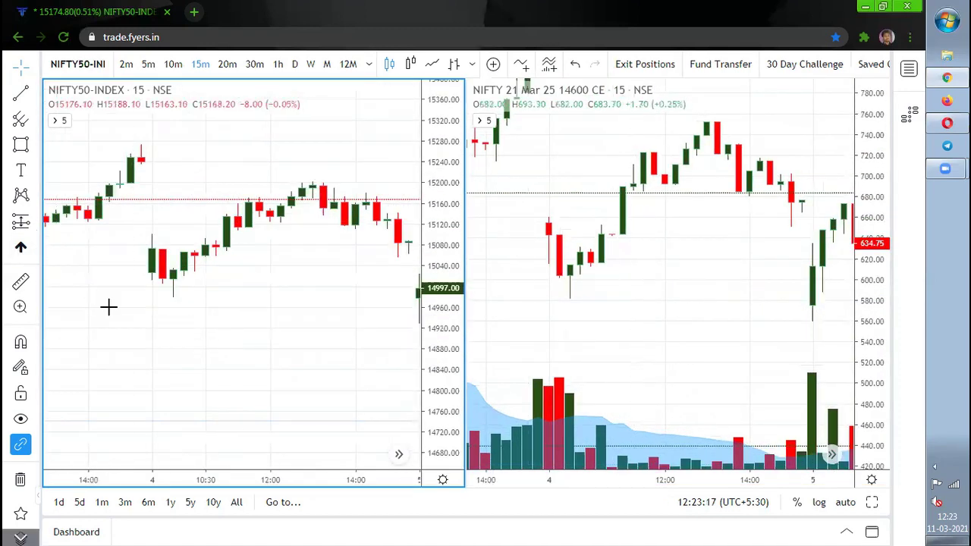
{"action": "left_click", "coordinate": [173, 315]}
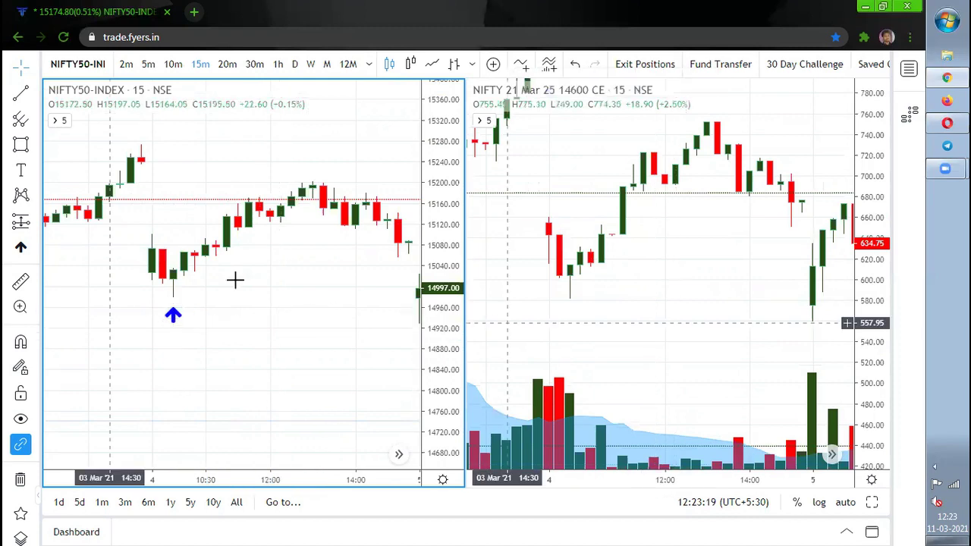
{"action": "left_click", "coordinate": [569, 317]}
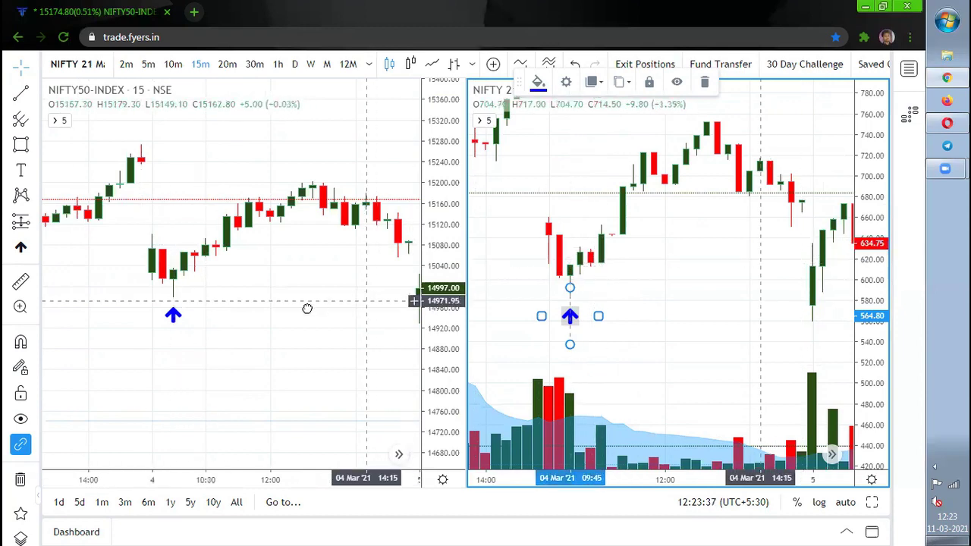
Mark the 5 March 12:00 candle with an up arrow below it on both the NIFTY50-INDEX and 14600 CE charts
{"action": "left_click_drag", "start_coordinate": [321, 306], "coordinate": [229, 301]}
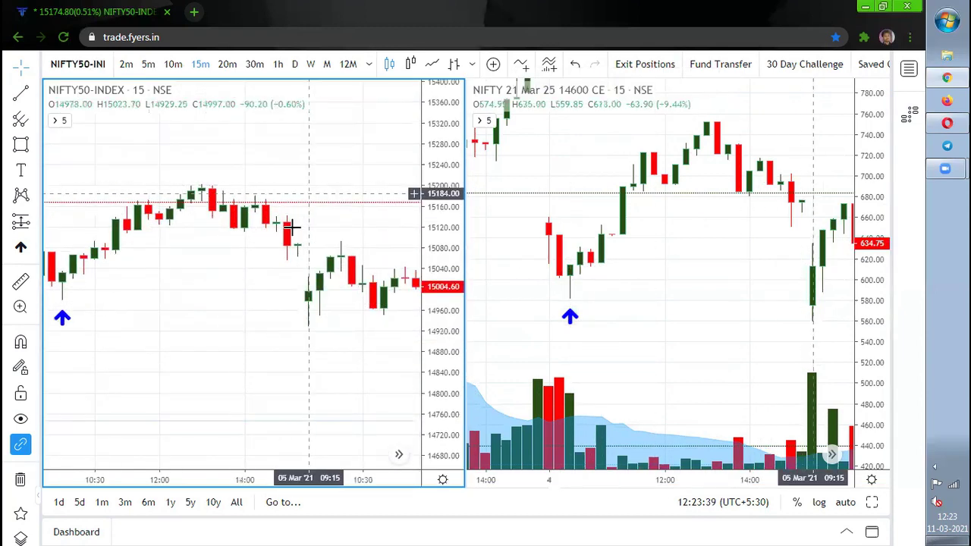
{"action": "left_click_drag", "start_coordinate": [288, 306], "coordinate": [184, 284]}
{"action": "left_click_drag", "start_coordinate": [314, 357], "coordinate": [176, 363]}
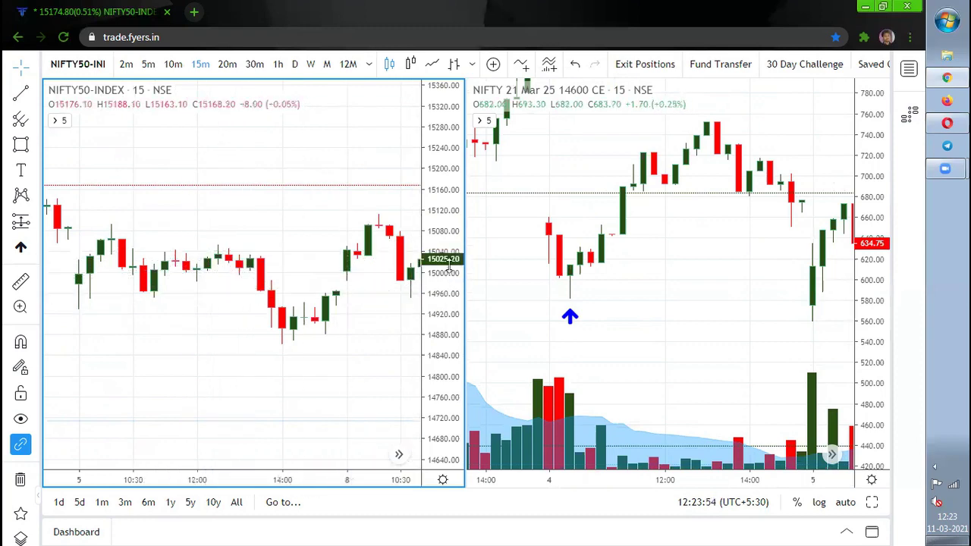
{"action": "scroll", "coordinate": [415, 304], "scroll_direction": "right", "scroll_amount": 3}
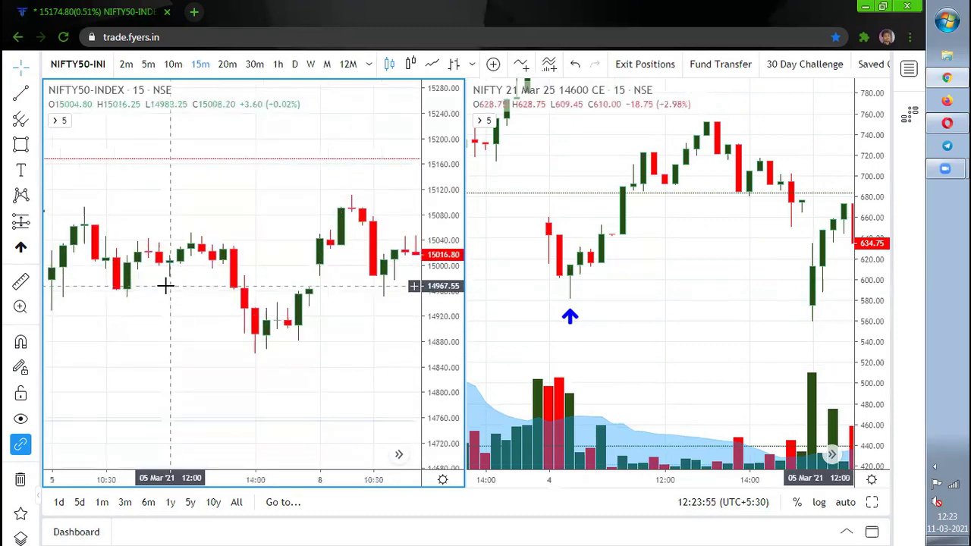
{"action": "left_click", "coordinate": [20, 246]}
{"action": "left_click", "coordinate": [170, 289]}
{"action": "left_click", "coordinate": [197, 363]}
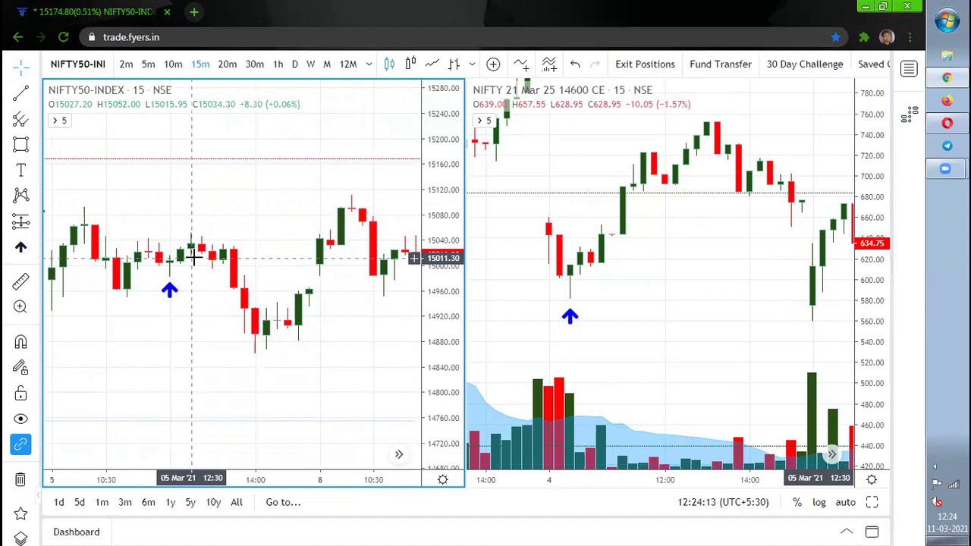
{"action": "left_click_drag", "start_coordinate": [726, 275], "coordinate": [464, 308]}
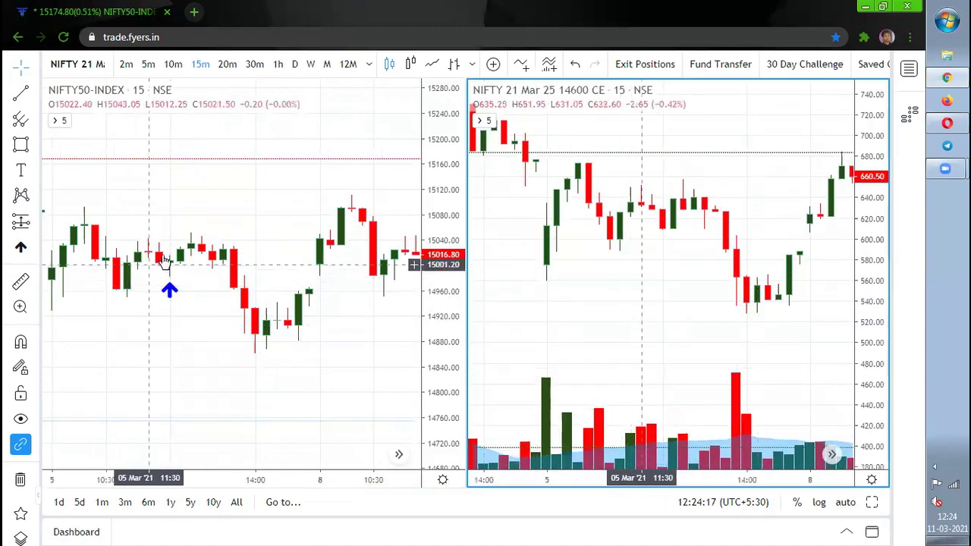
{"action": "left_click", "coordinate": [20, 247]}
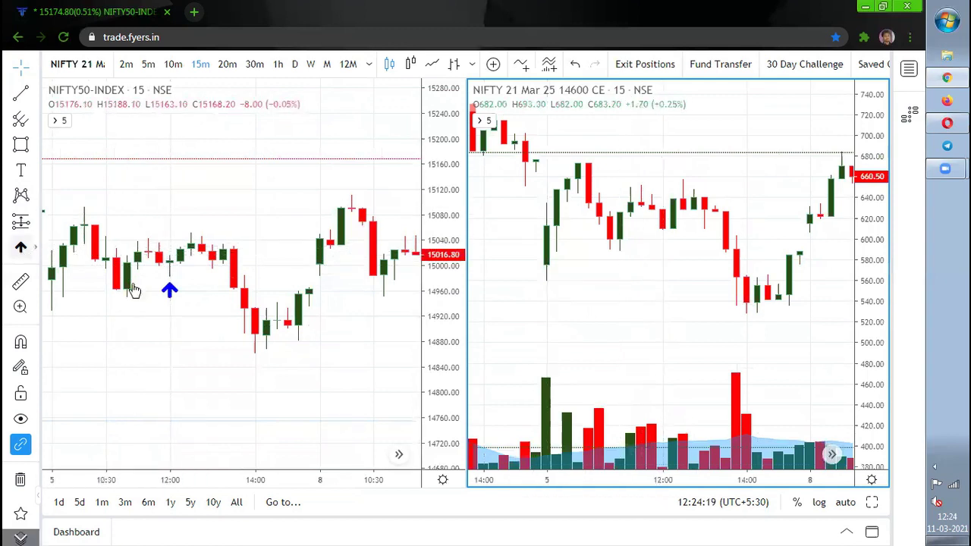
{"action": "left_click", "coordinate": [662, 242]}
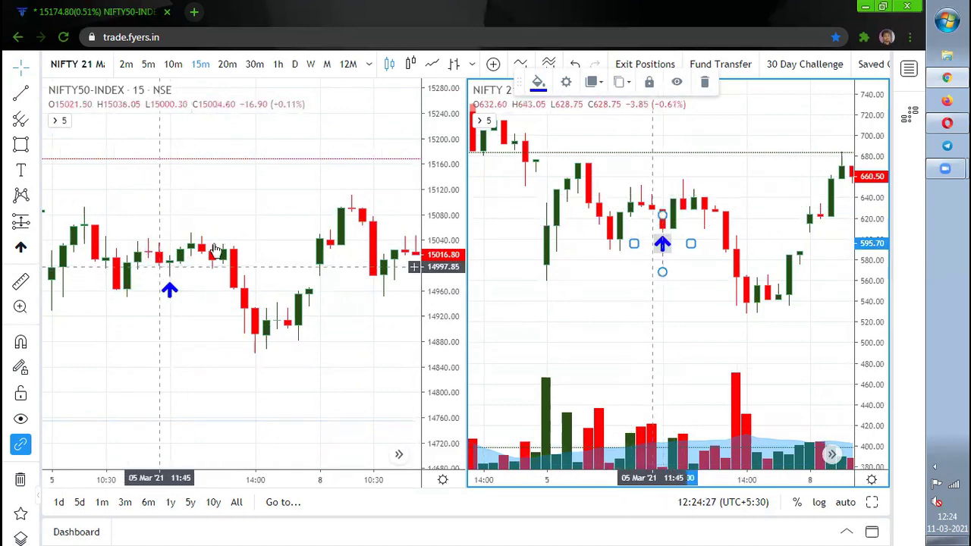
Mark the 8 March 10:00 candle with an up arrow, above it on the NIFTY50-INDEX chart and below it on the 14600 CE chart
{"action": "left_click_drag", "start_coordinate": [300, 353], "coordinate": [187, 333]}
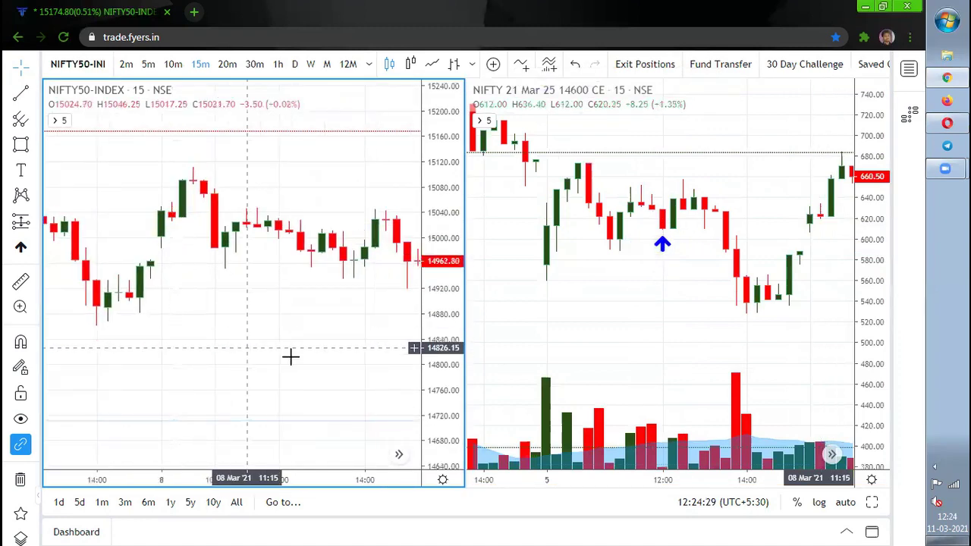
{"action": "left_click", "coordinate": [21, 247]}
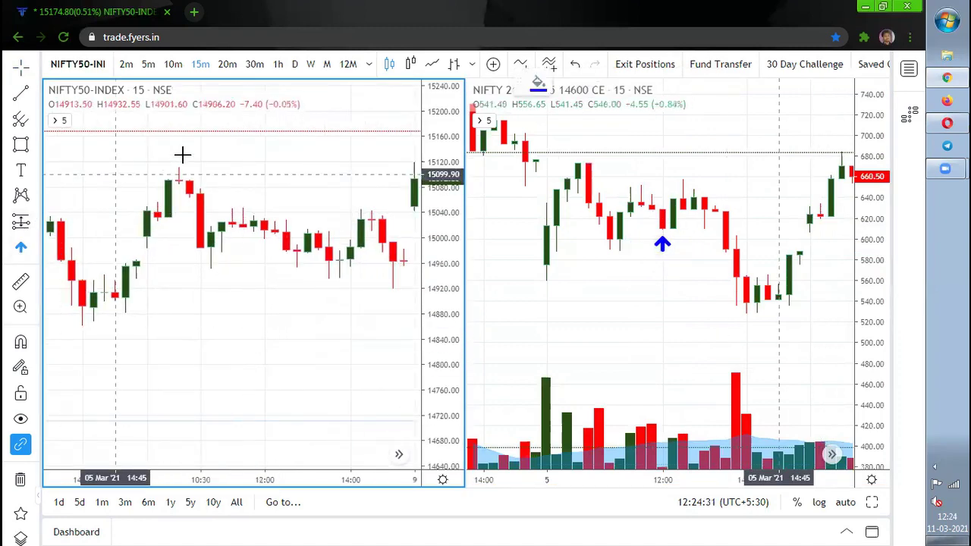
{"action": "left_click", "coordinate": [179, 154]}
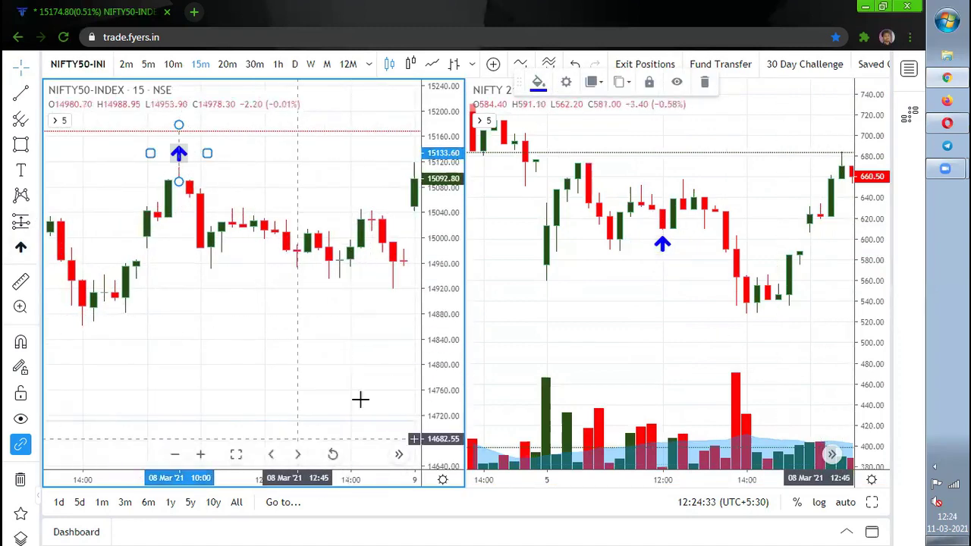
{"action": "left_click", "coordinate": [687, 327]}
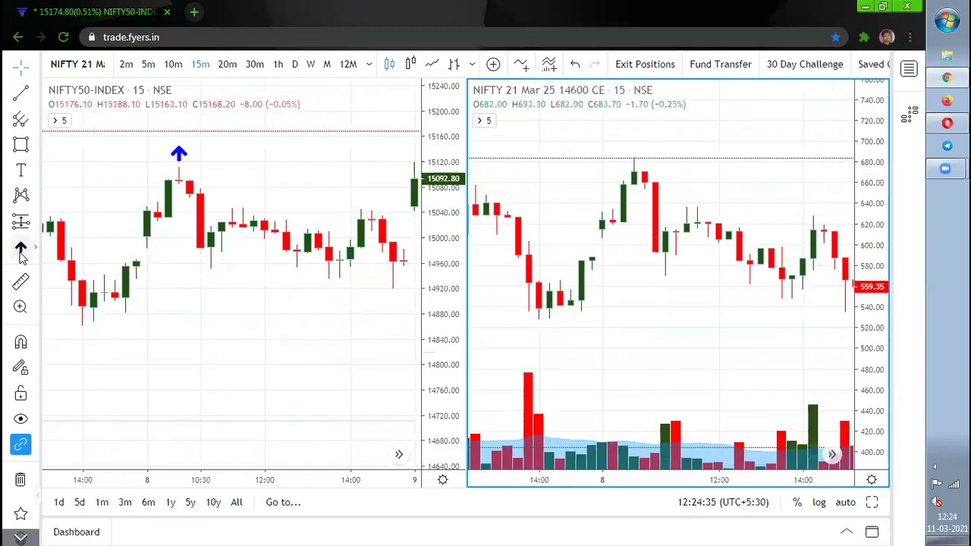
{"action": "left_click", "coordinate": [635, 191]}
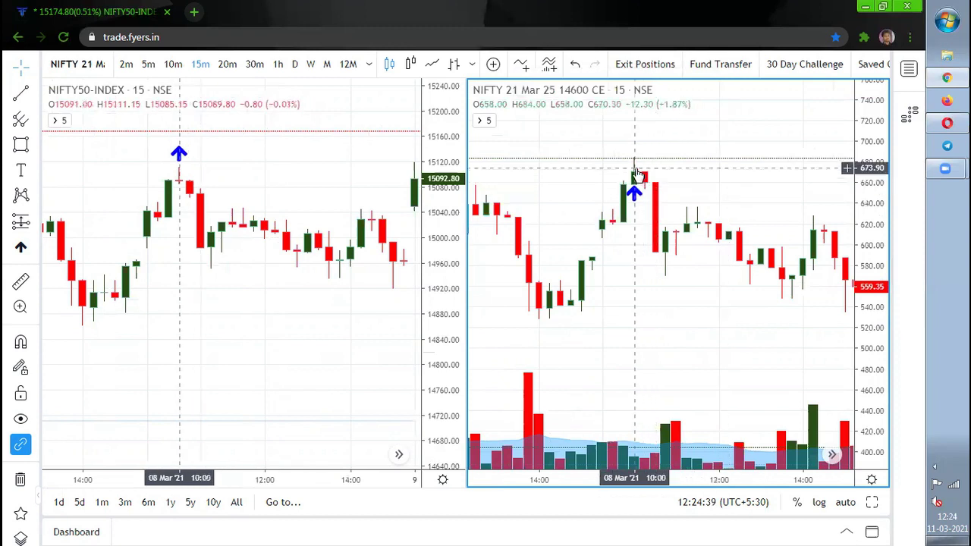
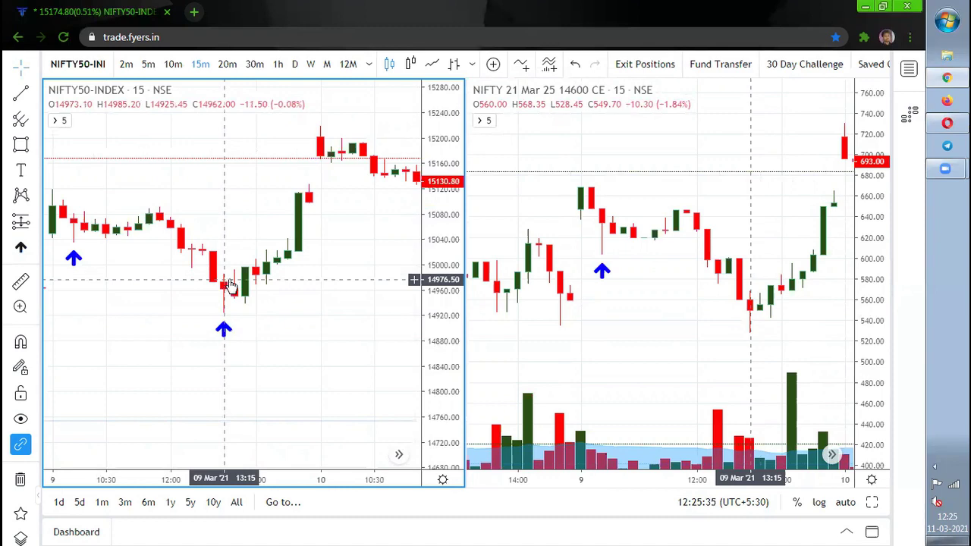
Place an up arrow below the 9 March 13:15 candle on the 14600 CE chart
{"action": "left_click_drag", "start_coordinate": [751, 338], "coordinate": [646, 337]}
{"action": "left_click", "coordinate": [646, 334]}
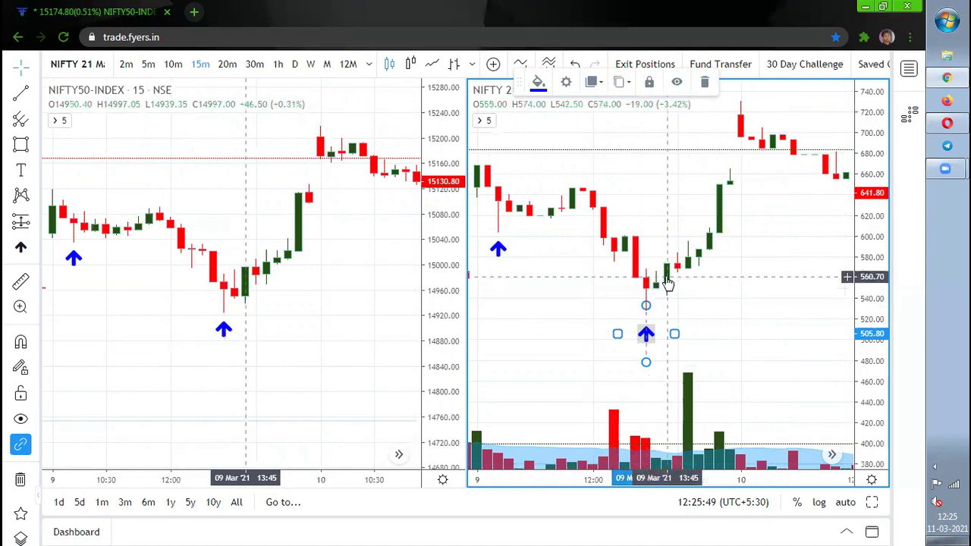
Mark the 10 March 12:15 candle with an up arrow below it on both the NIFTY50-INDEX and 14600 CE charts
{"action": "left_click_drag", "start_coordinate": [754, 281], "coordinate": [544, 331]}
{"action": "left_click_drag", "start_coordinate": [290, 362], "coordinate": [56, 382]}
{"action": "left_click_drag", "start_coordinate": [251, 301], "coordinate": [197, 360]}
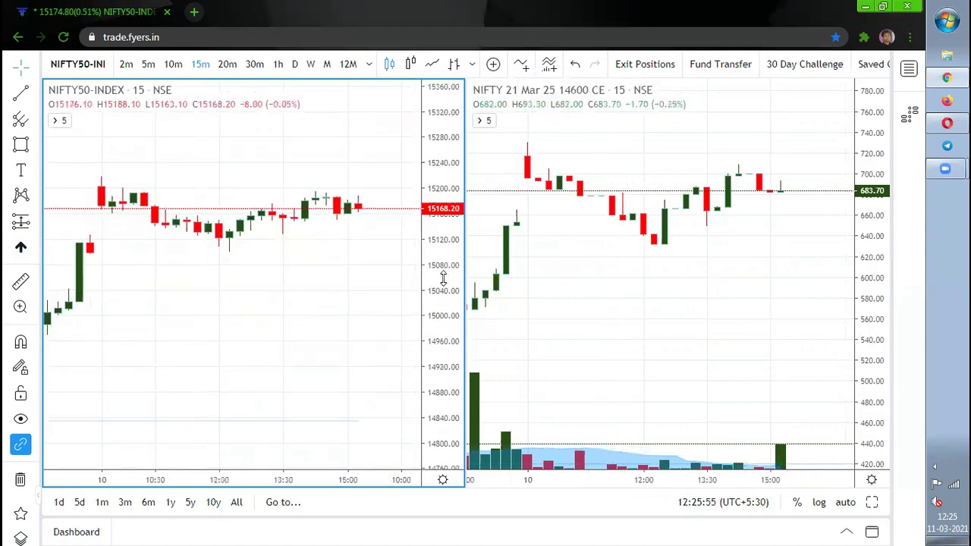
{"action": "left_click_drag", "start_coordinate": [442, 289], "coordinate": [433, 163]}
{"action": "left_click_drag", "start_coordinate": [276, 292], "coordinate": [262, 328]}
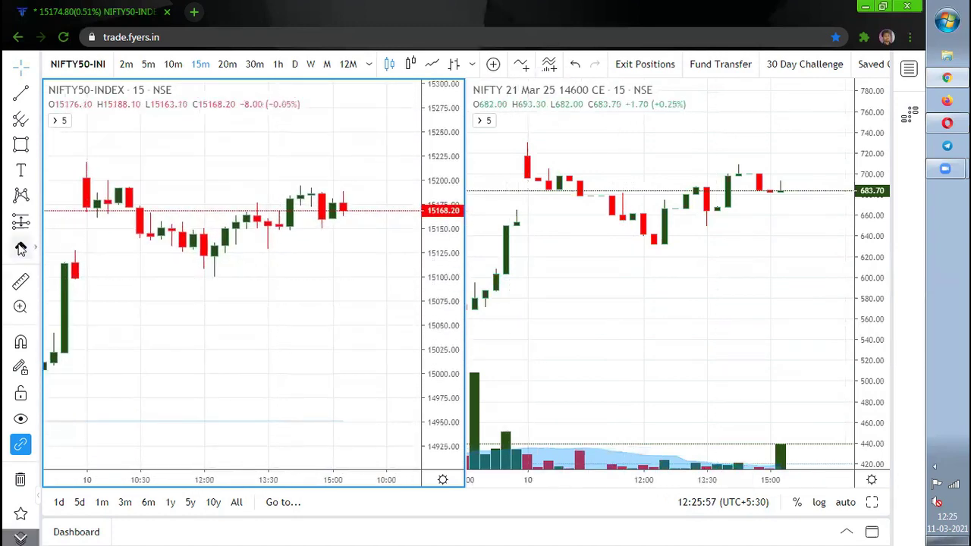
{"action": "left_click", "coordinate": [214, 295]}
{"action": "left_click", "coordinate": [262, 292]}
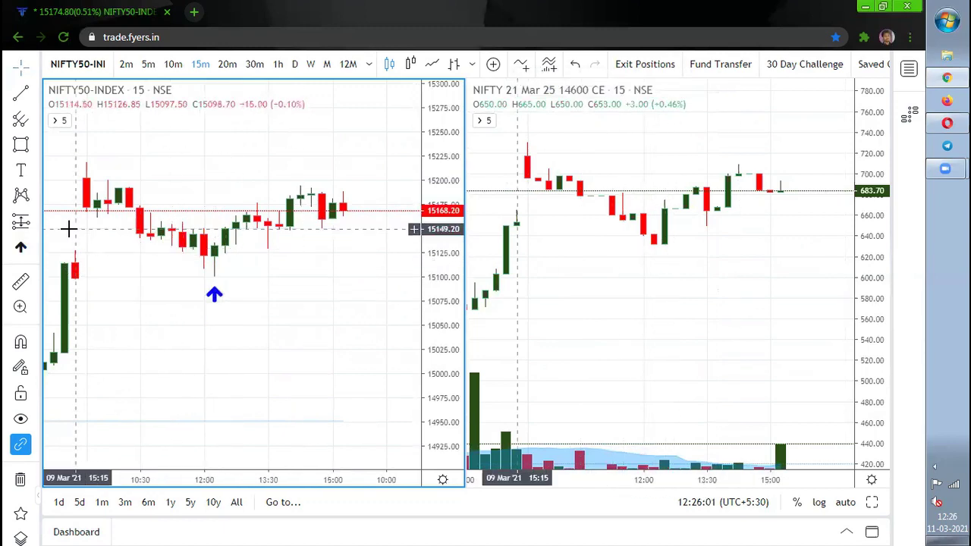
{"action": "left_click", "coordinate": [21, 248]}
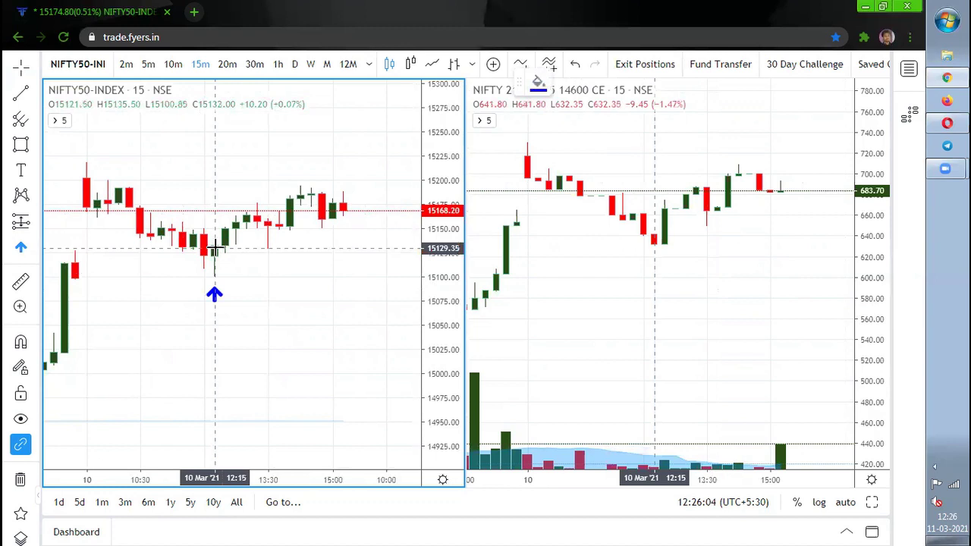
{"action": "left_click", "coordinate": [654, 260]}
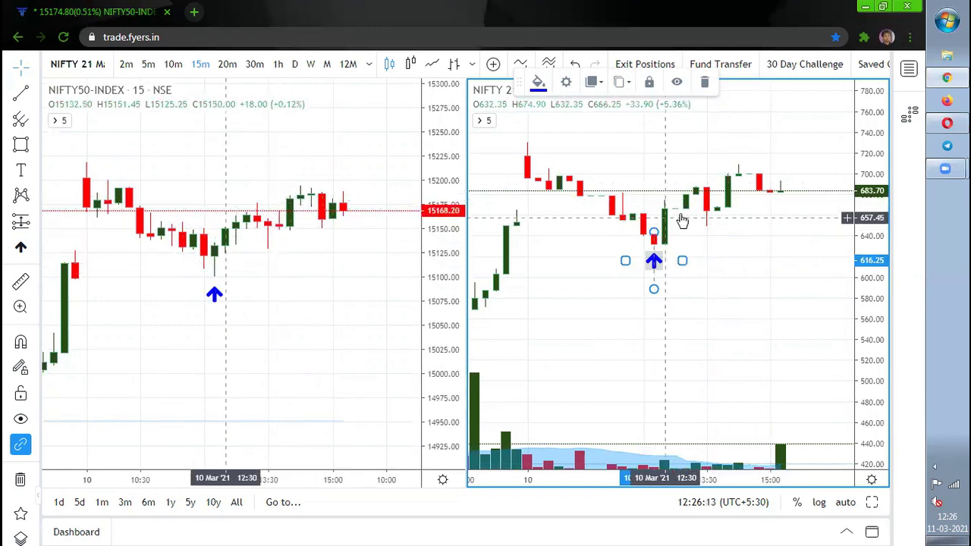
{"action": "left_click", "coordinate": [770, 229]}
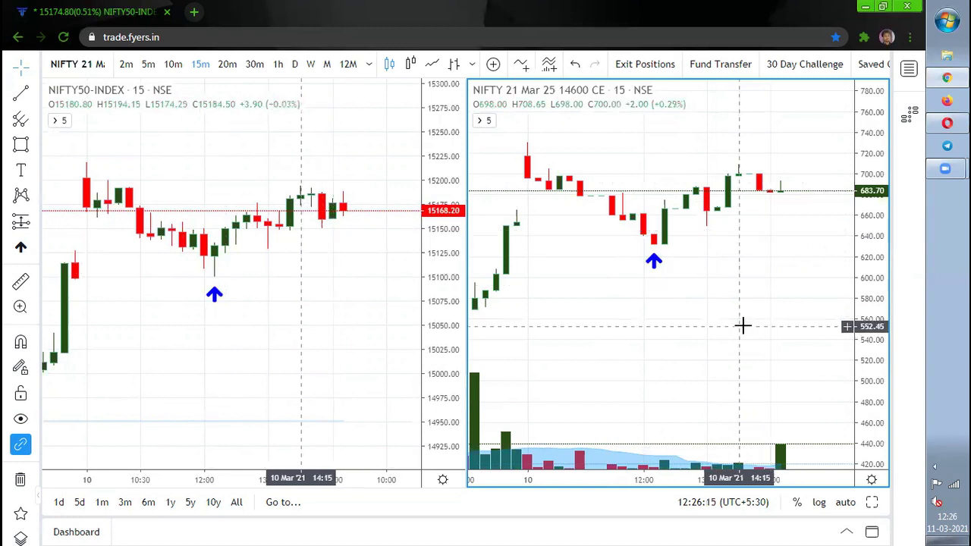